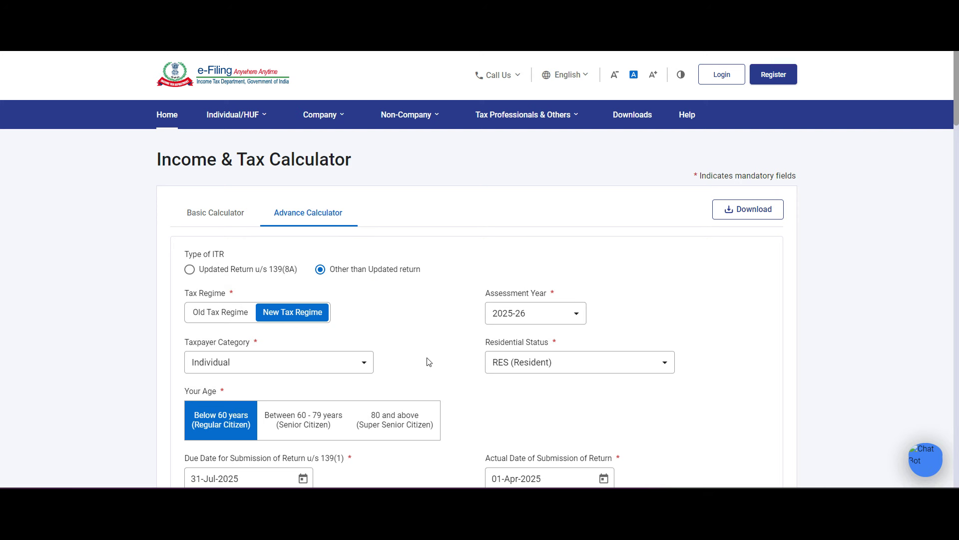
# Expand the Capital Gains income details and enter 200000 as short-term gains covered under section 111A for 16-Dec to 15-Mar.
pyautogui.scroll(-2, 428, 359)
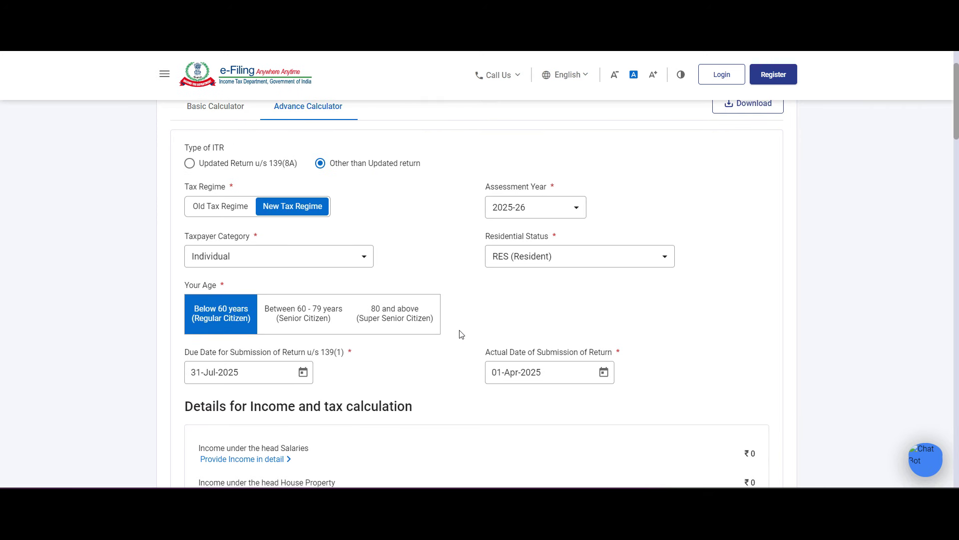
pyautogui.scroll(-2, 459, 333)
pyautogui.scroll(-4, 460, 334)
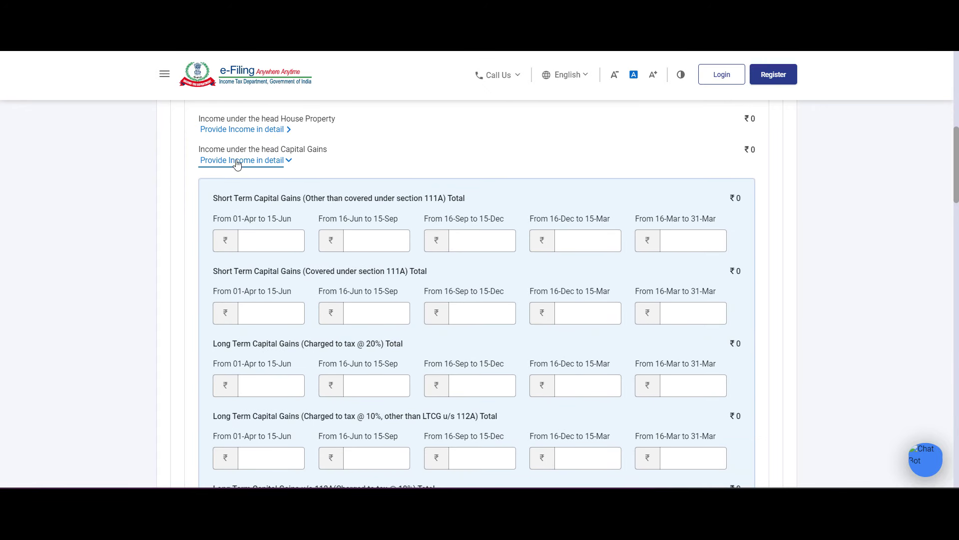
pyautogui.click(602, 312)
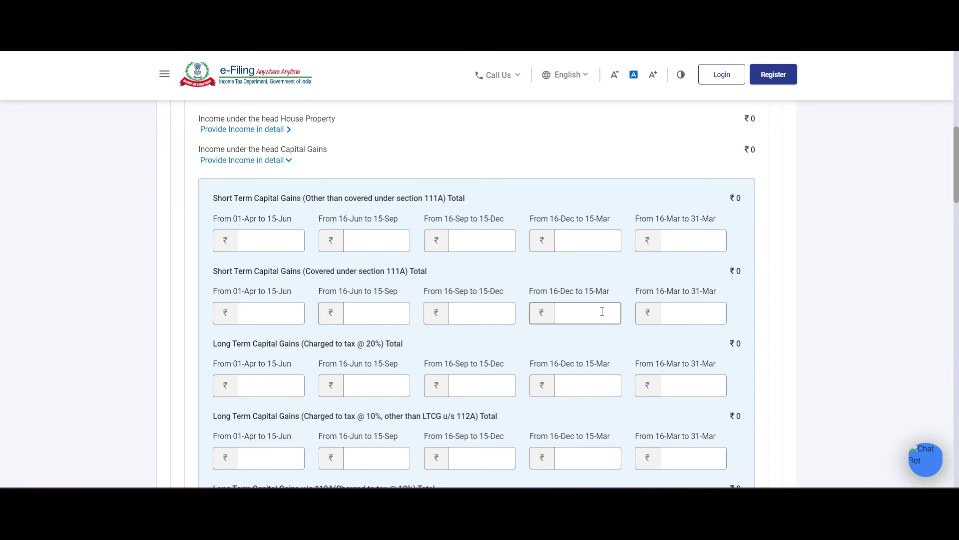
pyautogui.click(610, 316)
pyautogui.write('2')
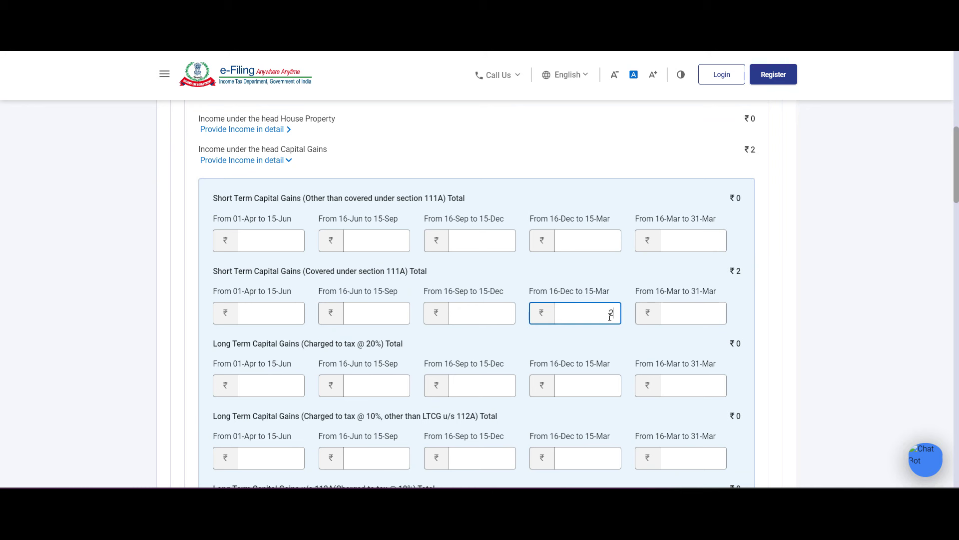
pyautogui.write('00000')
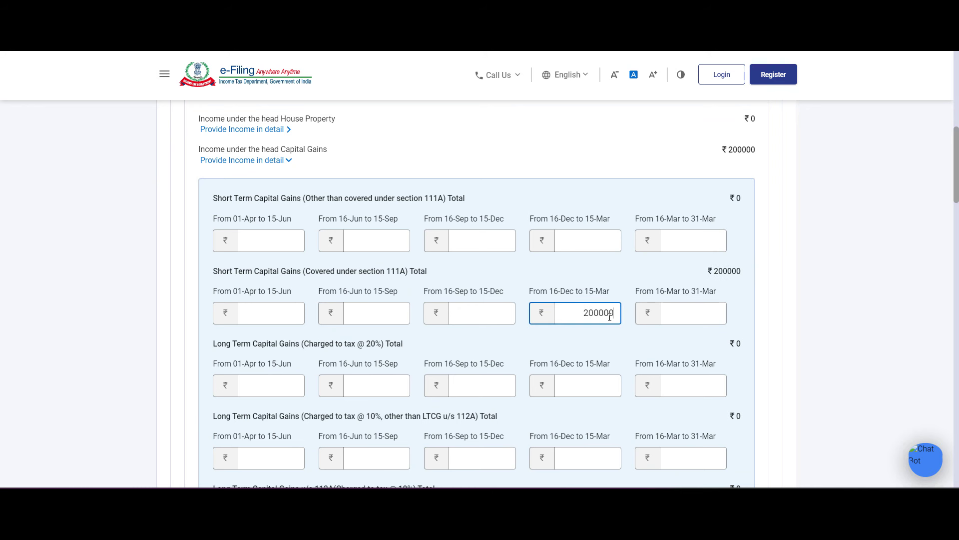
# Enter 200000 as winnings from lottery, crossword puzzles etc. under the head Other Sources.
pyautogui.scroll(-4, 610, 316)
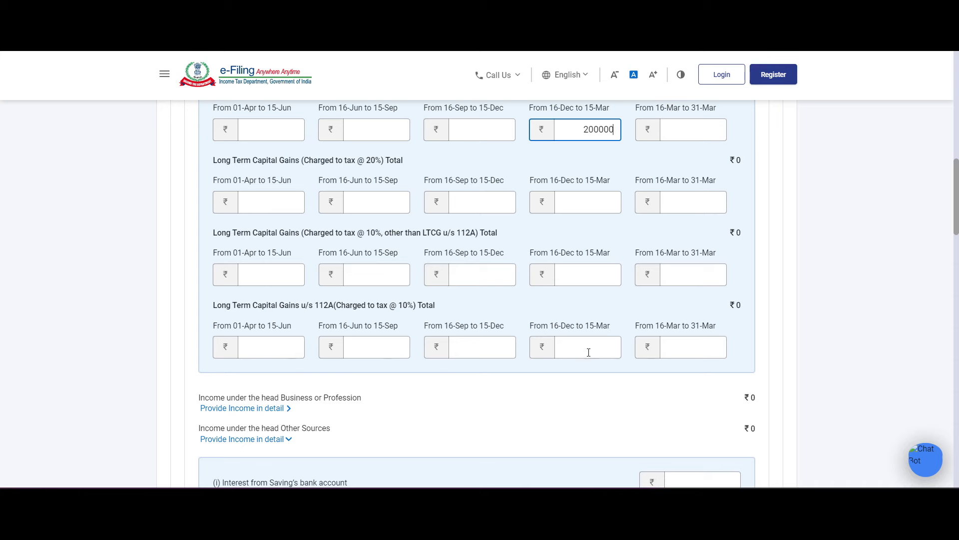
pyautogui.scroll(-3, 363, 459)
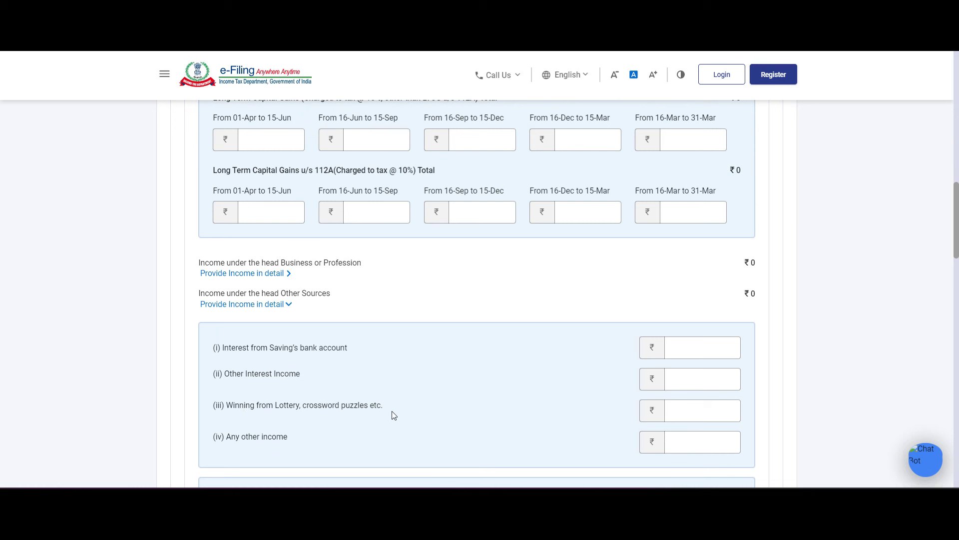
pyautogui.click(693, 410)
pyautogui.click(693, 410)
pyautogui.write('20000')
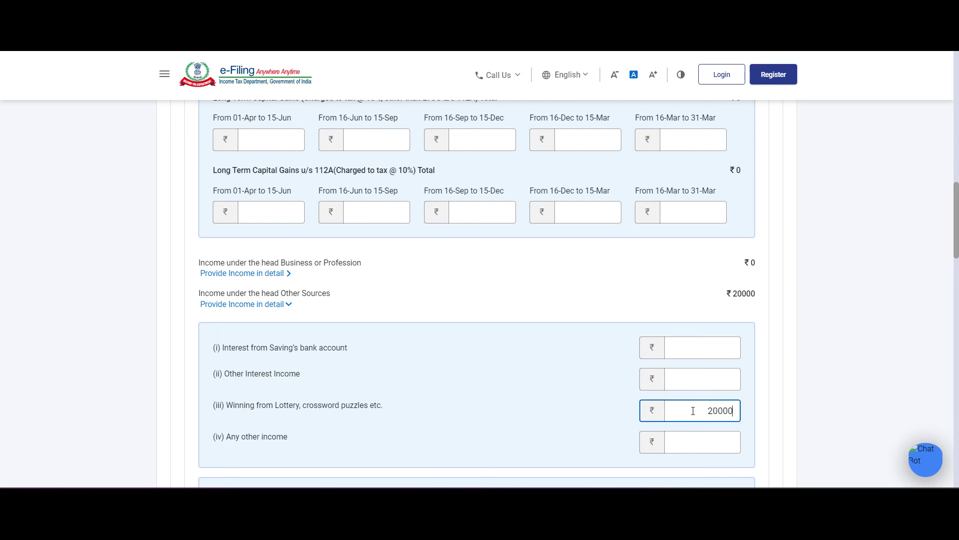
pyautogui.write('0')
pyautogui.scroll(-2, 449, 364)
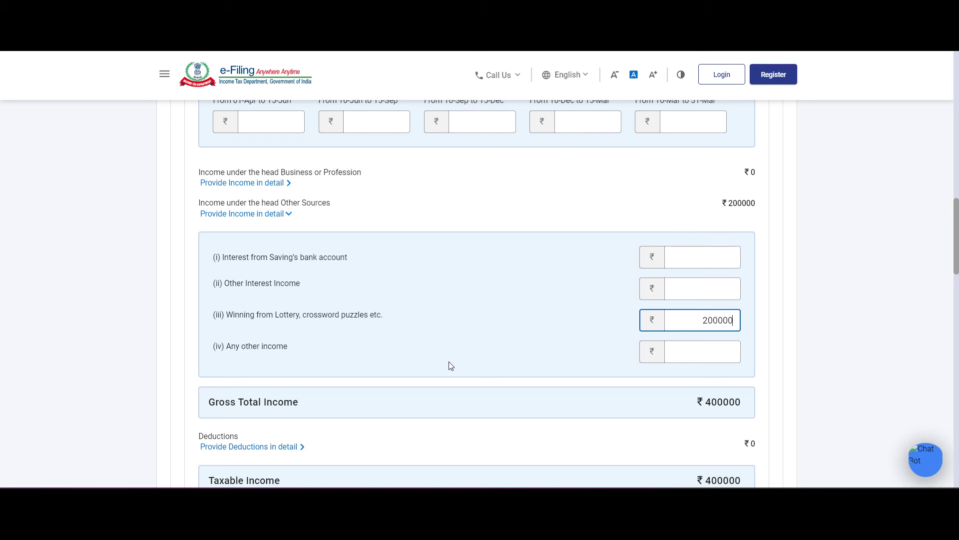
pyautogui.click(705, 400)
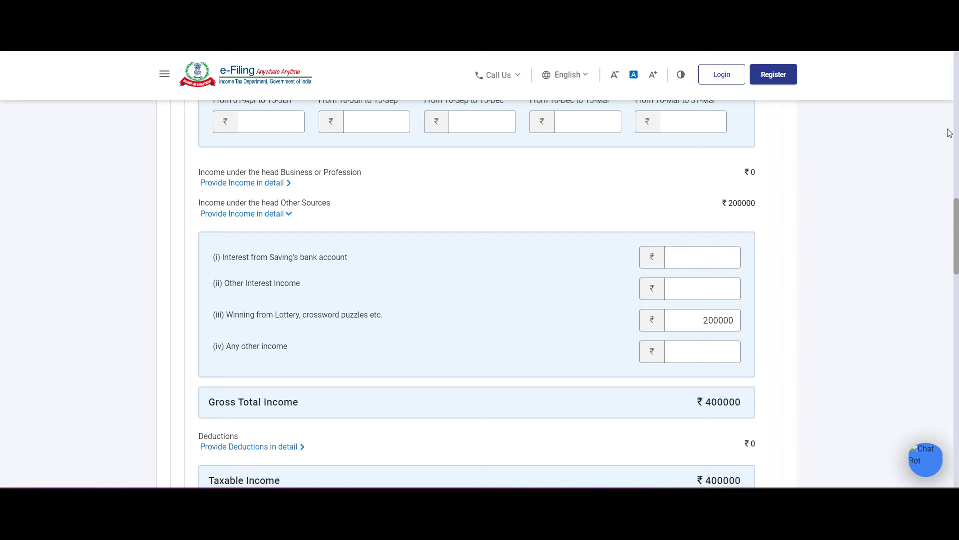
# Examine the special-rate tax breakdown, checking the section 111A short-term capital gains and lottery winnings lines.
pyautogui.scroll(-1, 945, 146)
pyautogui.scroll(-1, 943, 148)
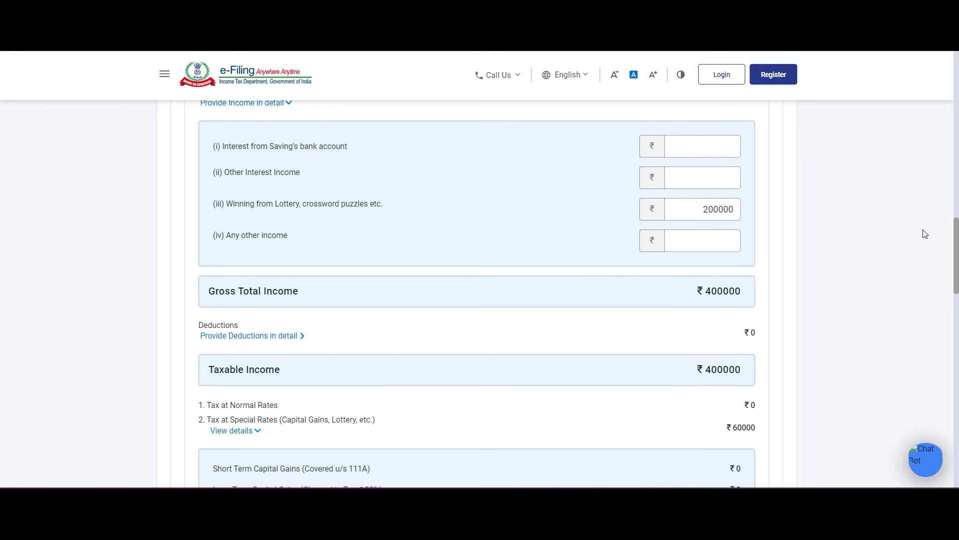
pyautogui.scroll(-1, 751, 422)
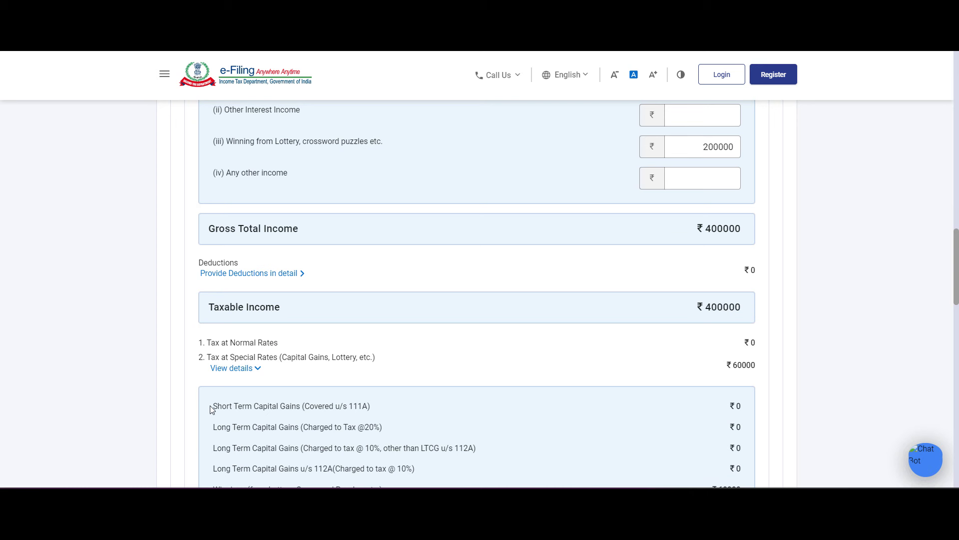
pyautogui.moveTo(212, 406); pyautogui.dragTo(355, 410)
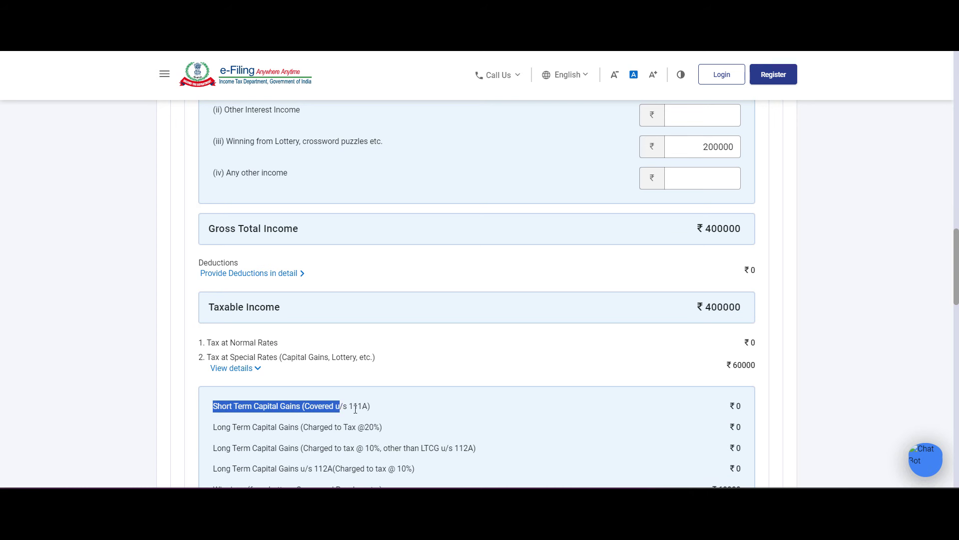
pyautogui.click(743, 409)
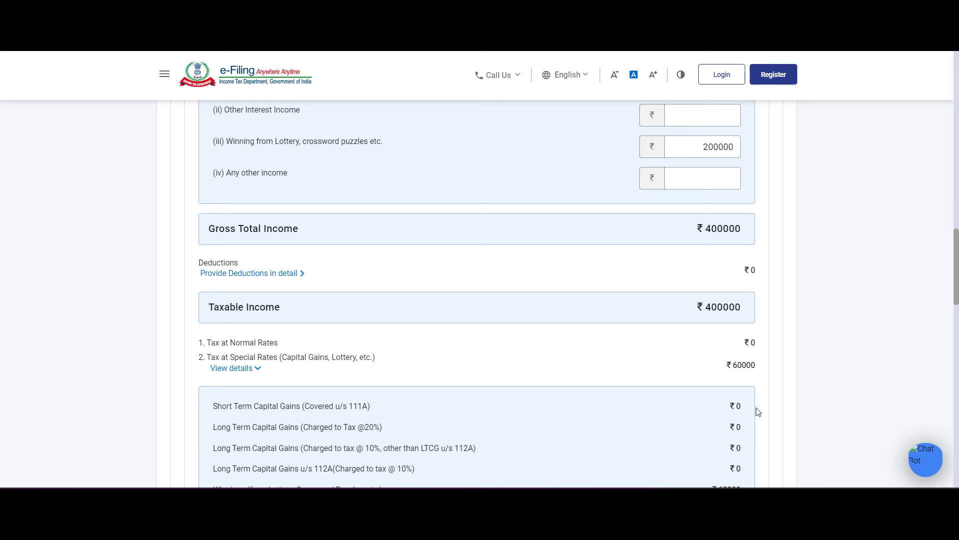
pyautogui.scroll(-1, 627, 480)
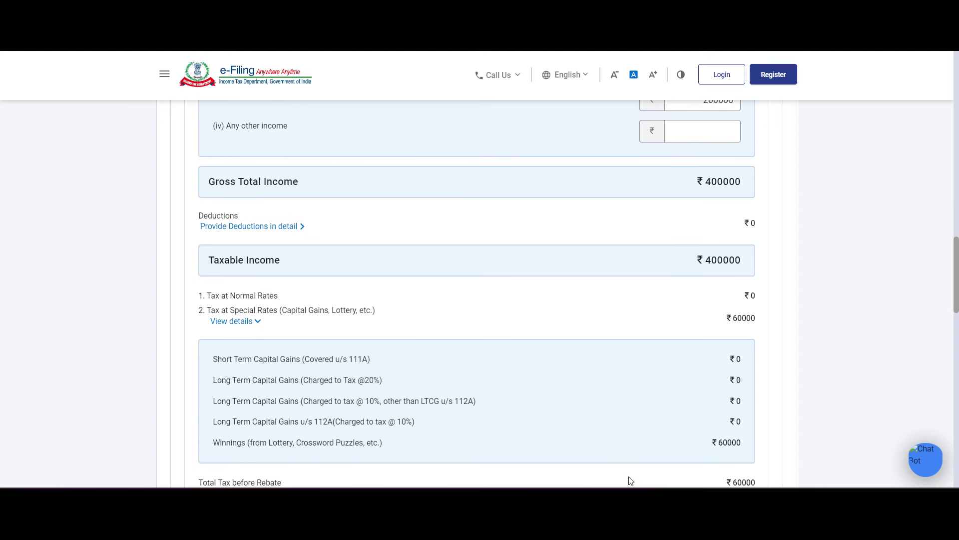
pyautogui.moveTo(210, 437); pyautogui.dragTo(393, 441)
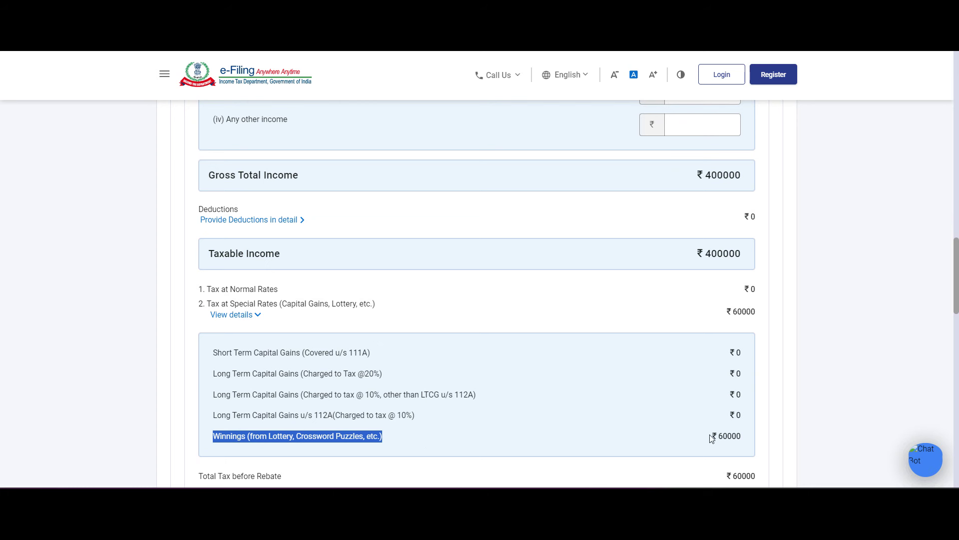
pyautogui.moveTo(718, 436); pyautogui.dragTo(739, 436)
pyautogui.click(750, 439)
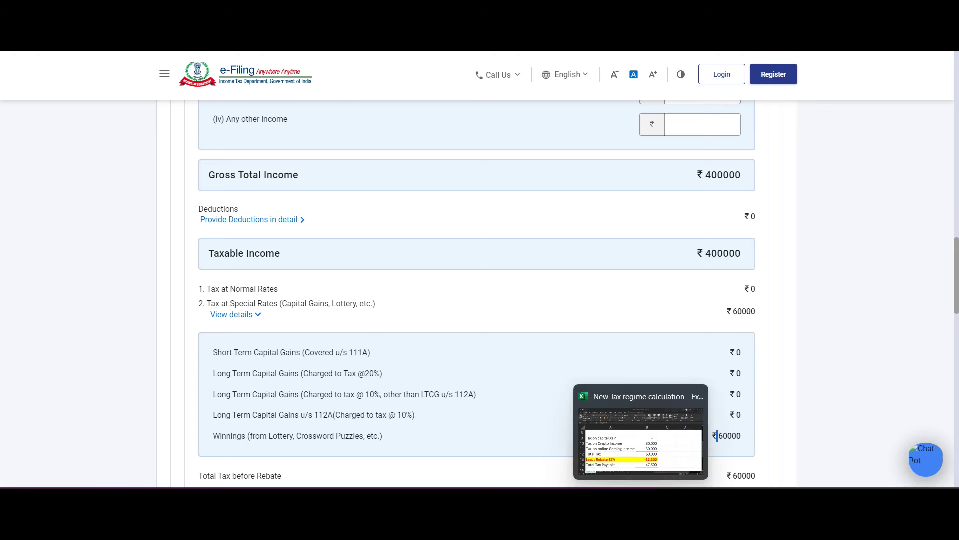
# Check the Total Tax cell in the Excel workbook, and return to the tax calculator to check its section 87A rebate line.
pyautogui.click(619, 417)
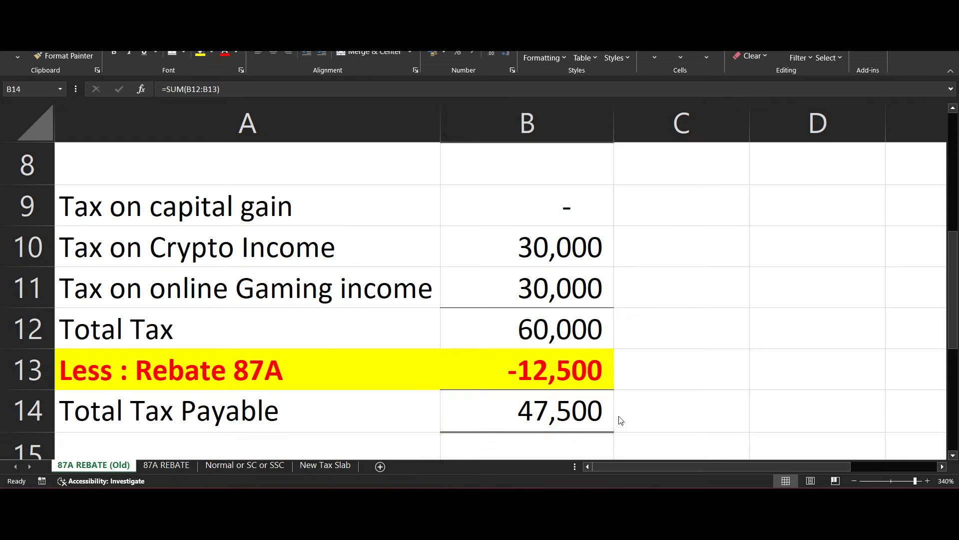
pyautogui.click(514, 333)
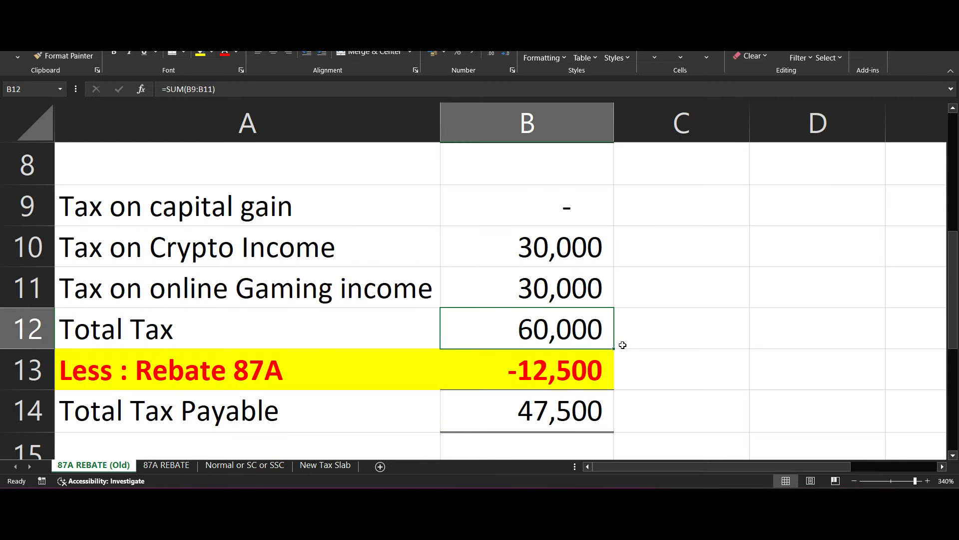
pyautogui.hotkey('alt', 'Tab')
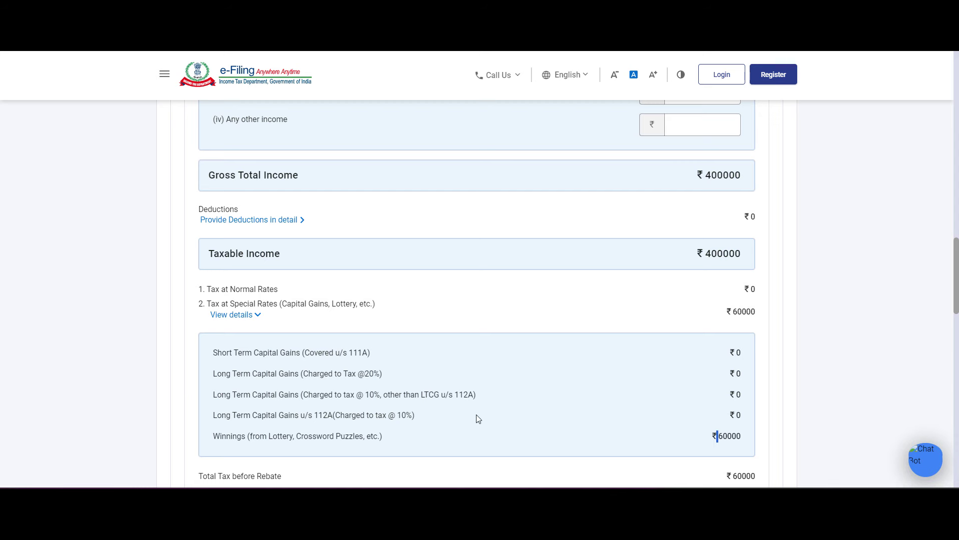
pyautogui.scroll(-1, 477, 418)
pyautogui.moveTo(199, 431); pyautogui.dragTo(321, 444)
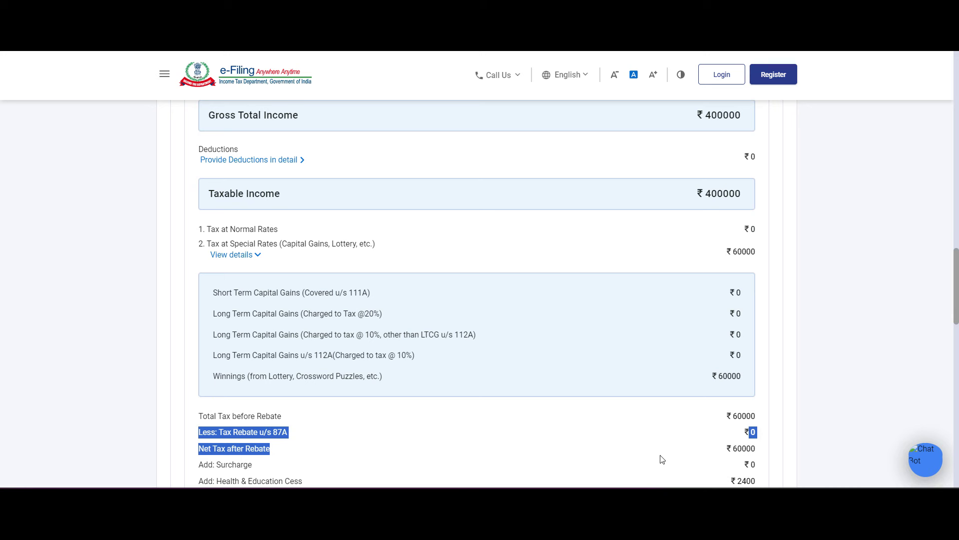
# Change the calculator's tax regime to Old Tax Regime.
pyautogui.scroll(6, 376, 283)
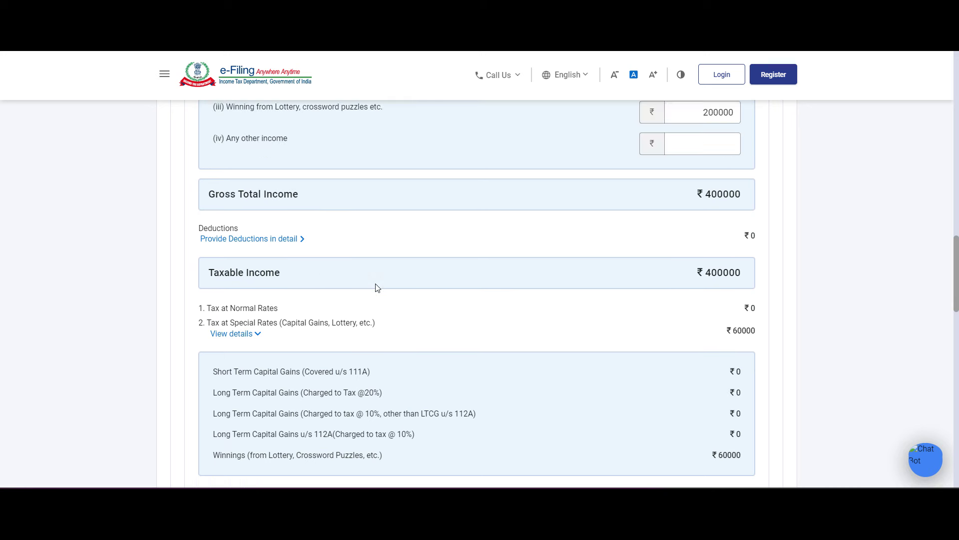
pyautogui.scroll(9, 376, 284)
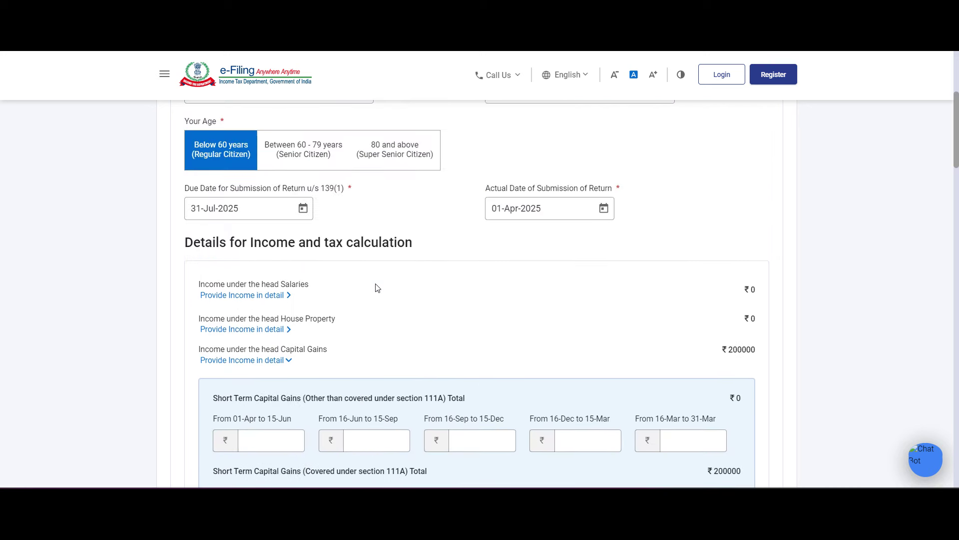
pyautogui.scroll(4, 348, 211)
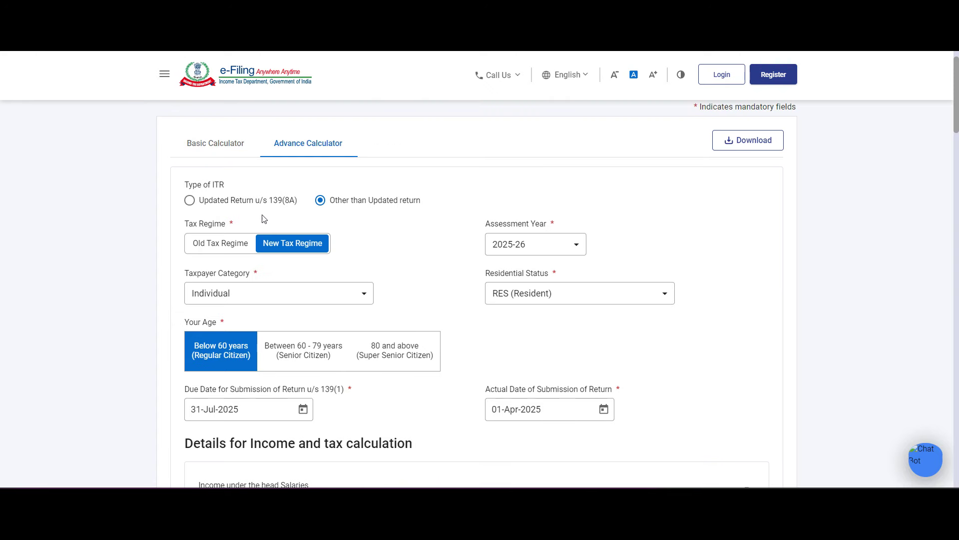
pyautogui.click(224, 244)
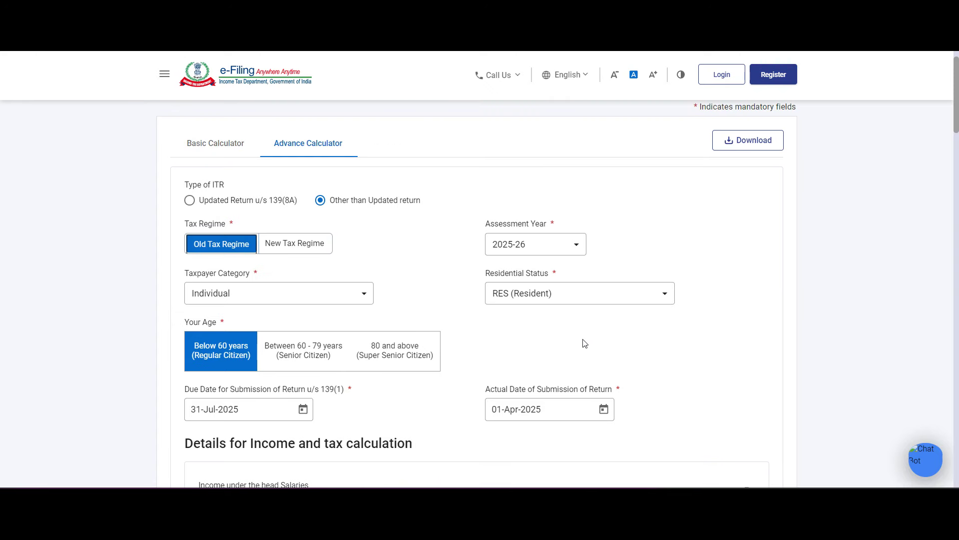
# Examine the old-regime tax computation, checking the total tax before rebate, the section 87A rebate and the net tax after rebate.
pyautogui.scroll(-7, 584, 341)
pyautogui.scroll(-13, 584, 341)
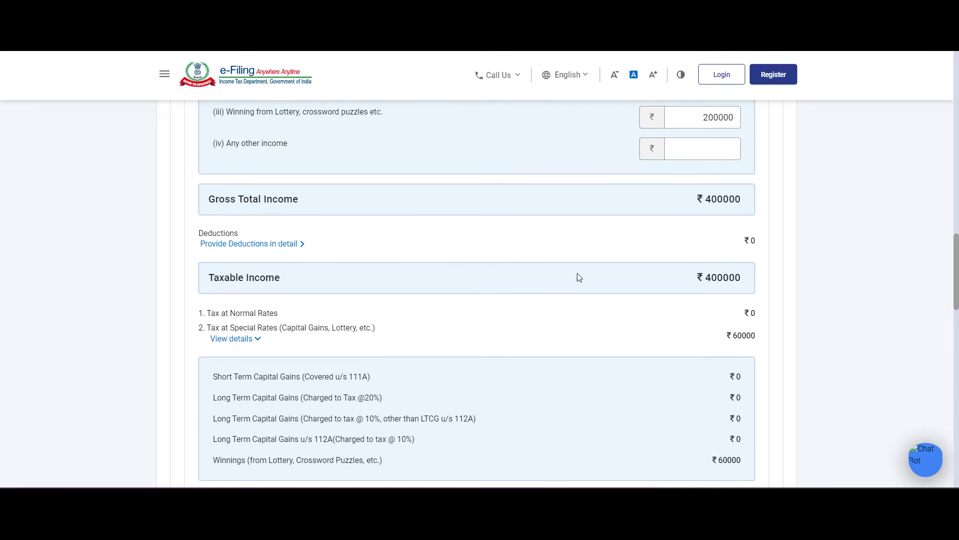
pyautogui.scroll(-2, 712, 455)
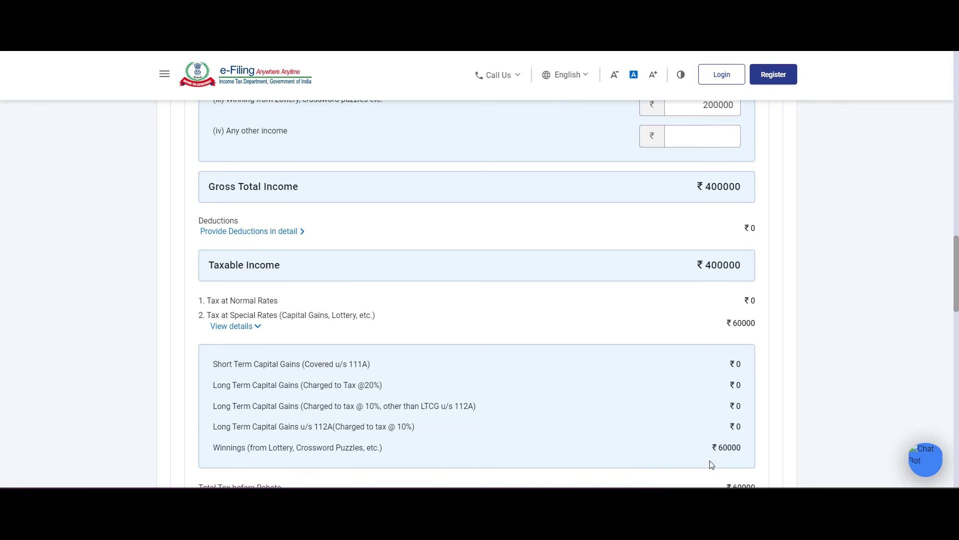
pyautogui.click(748, 381)
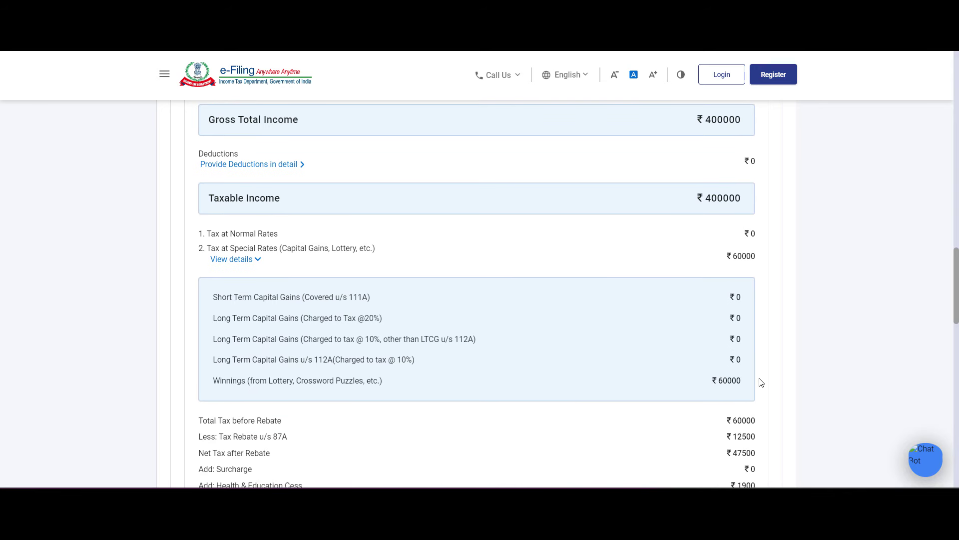
pyautogui.scroll(-1, 761, 382)
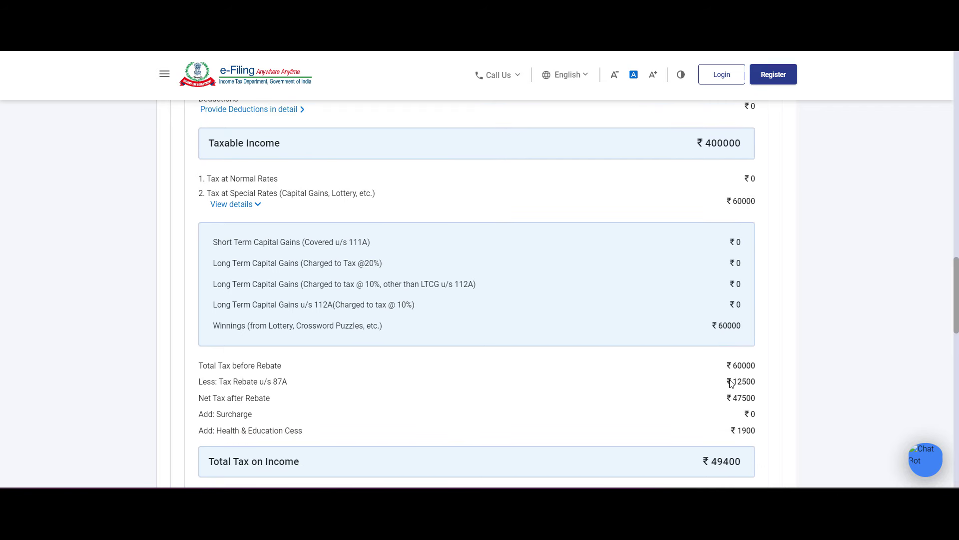
pyautogui.moveTo(730, 383); pyautogui.dragTo(767, 381)
pyautogui.moveTo(732, 397); pyautogui.dragTo(758, 398)
pyautogui.doubleClick(740, 365)
pyautogui.click(764, 370)
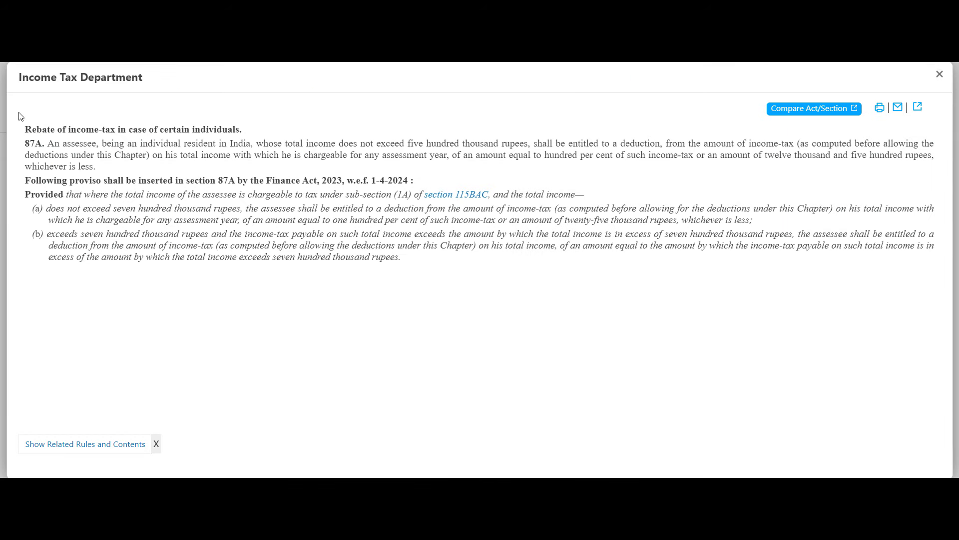
# Read the main paragraph of section 87A, highlighting the total income limit, the deduction amount and the "whichever is less" condition.
pyautogui.moveTo(25, 143); pyautogui.dragTo(267, 126)
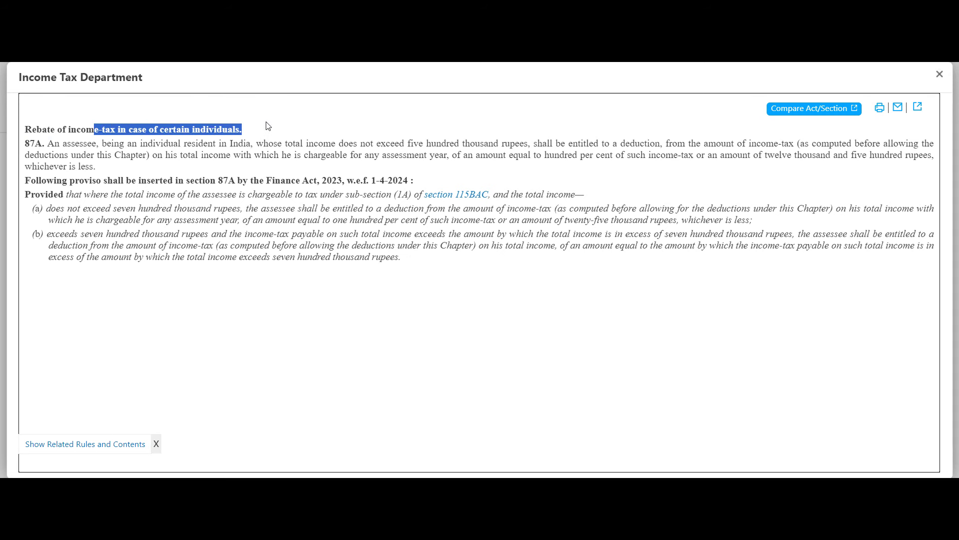
pyautogui.moveTo(47, 144); pyautogui.dragTo(96, 165)
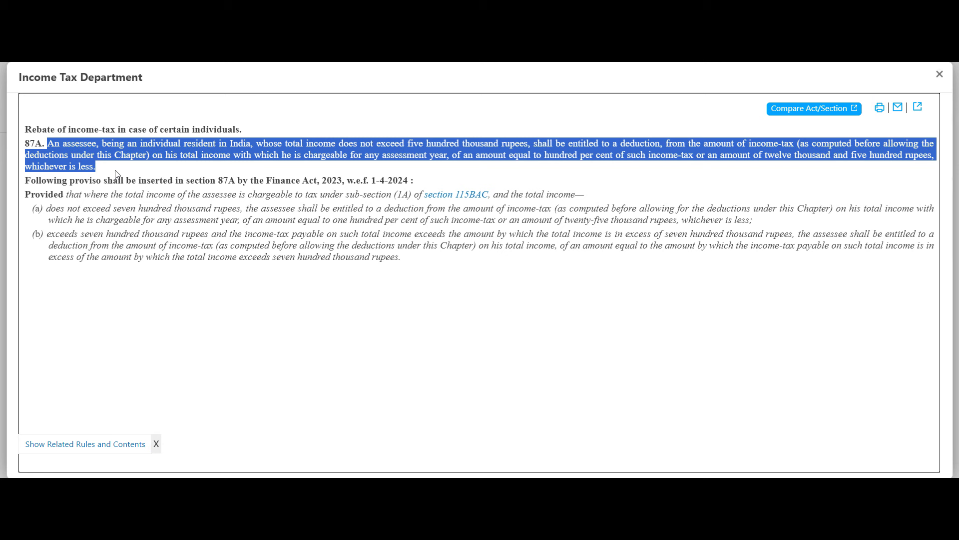
pyautogui.click(394, 143)
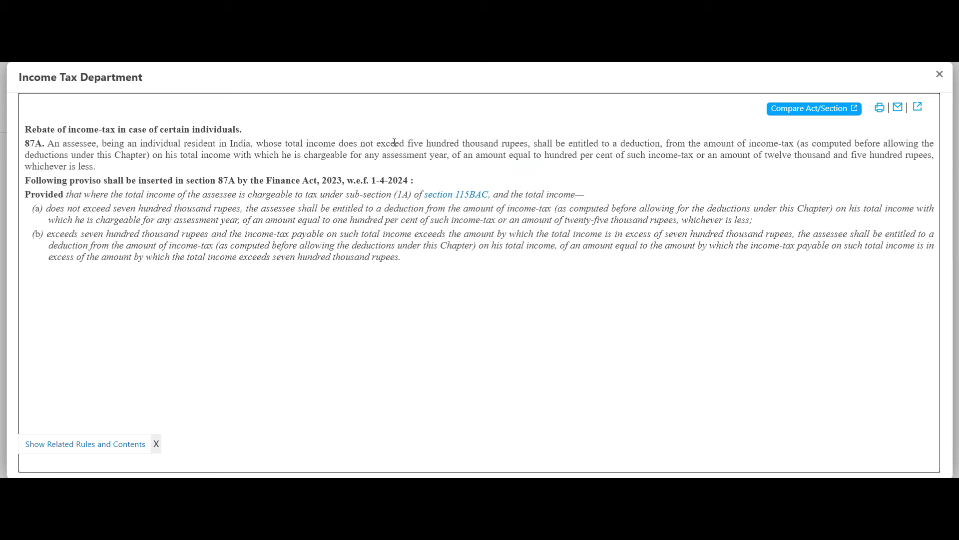
pyautogui.moveTo(358, 143); pyautogui.dragTo(527, 144)
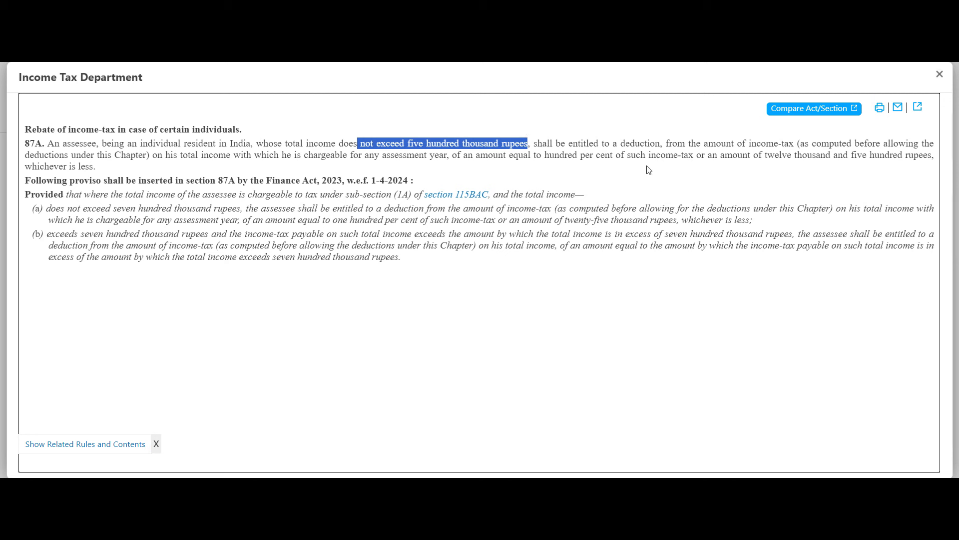
pyautogui.moveTo(508, 155); pyautogui.dragTo(915, 157)
pyautogui.moveTo(32, 166); pyautogui.dragTo(94, 167)
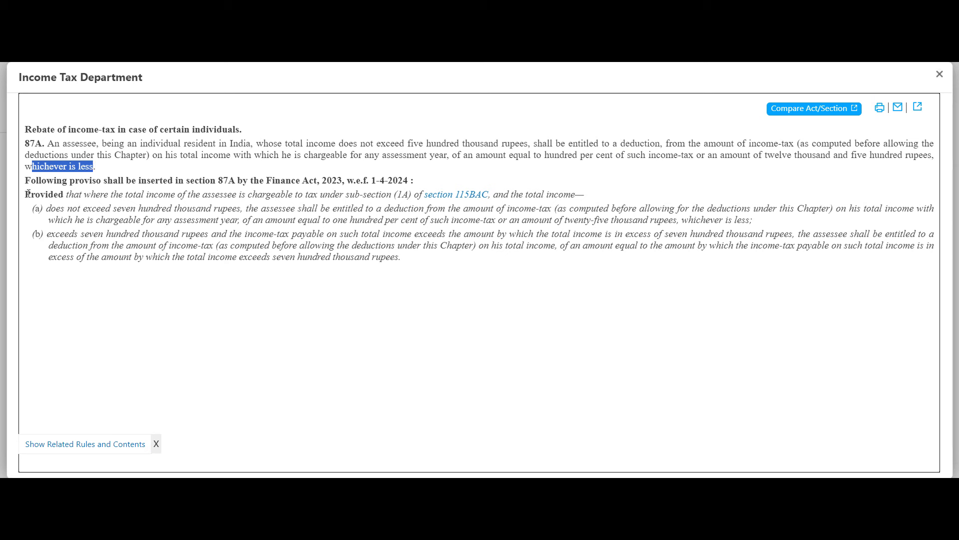
# Read the section 87A proviso, highlighting its effective date and the condition on total income chargeable under section 115BAC(1A).
pyautogui.moveTo(25, 193); pyautogui.dragTo(610, 197)
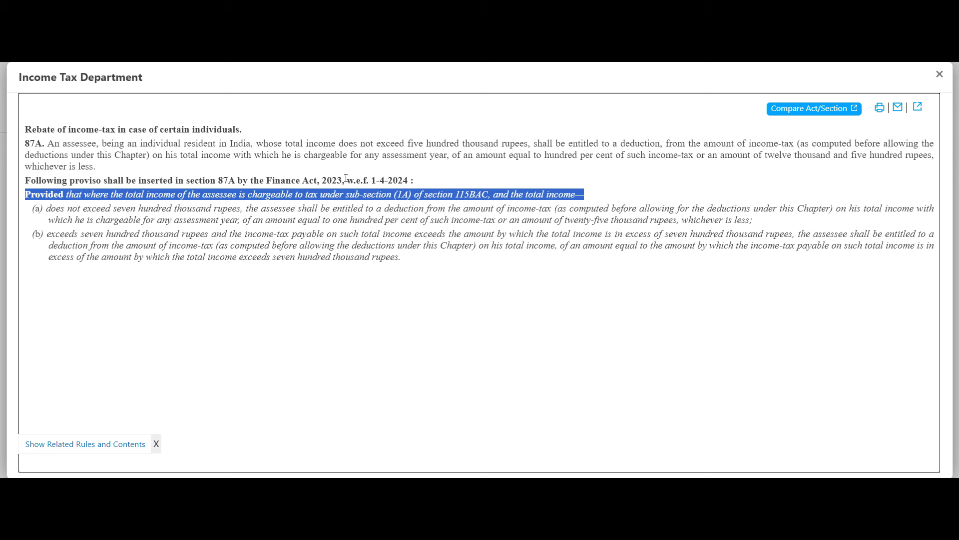
pyautogui.moveTo(345, 180); pyautogui.dragTo(425, 181)
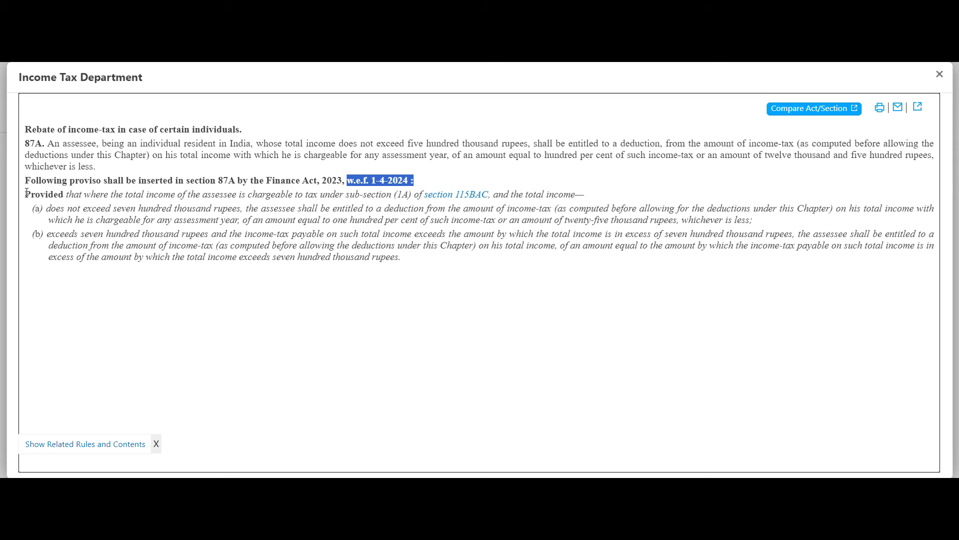
pyautogui.moveTo(25, 194); pyautogui.dragTo(618, 193)
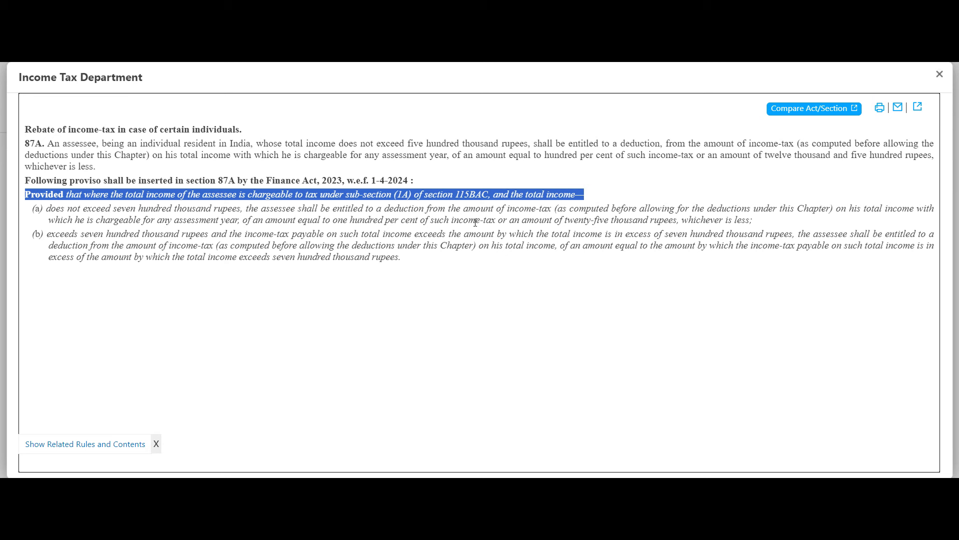
pyautogui.click(270, 192)
pyautogui.moveTo(246, 195); pyautogui.dragTo(289, 193)
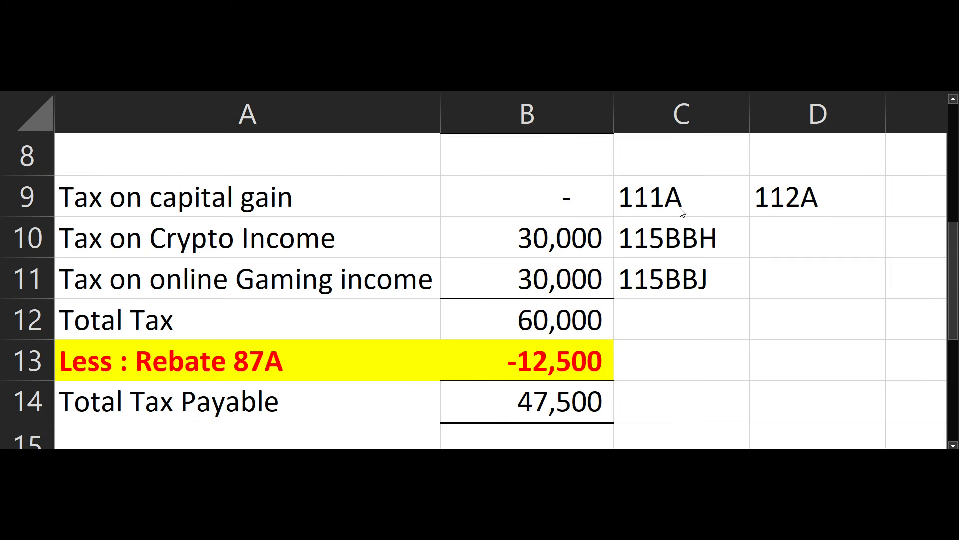
# Switch to the Excel workbook and check the section references beside the capital gain, crypto and online gaming tax rows.
pyautogui.press('Down')
pyautogui.click(668, 204)
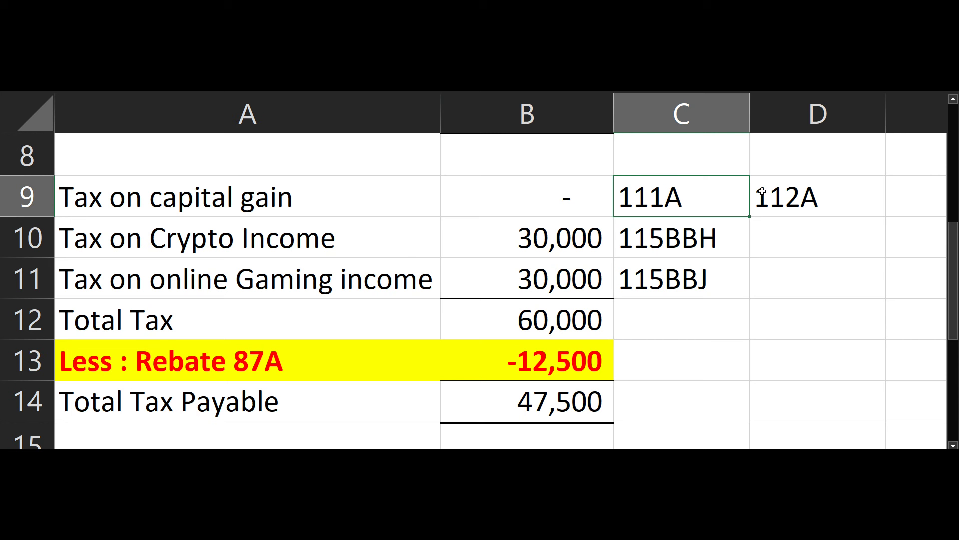
pyautogui.click(797, 201)
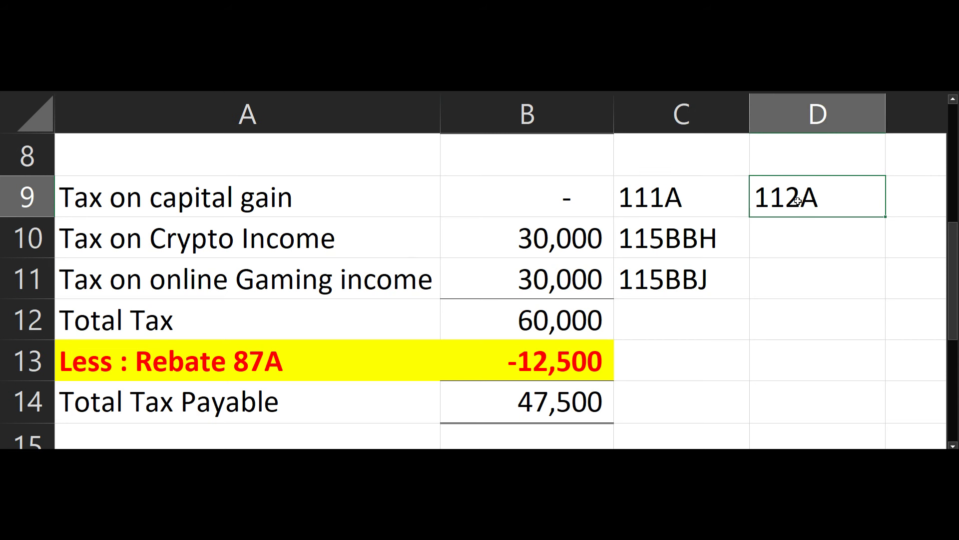
pyautogui.click(658, 249)
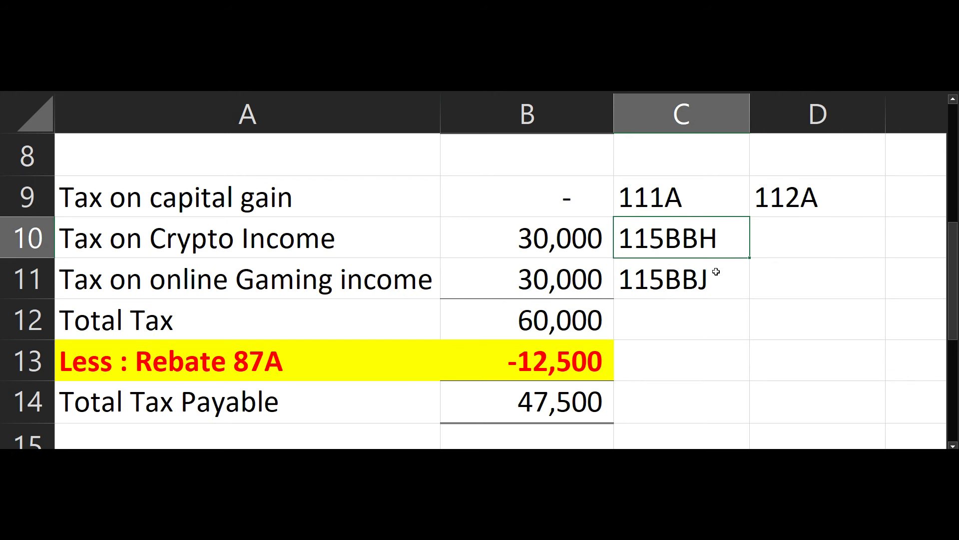
pyautogui.click(665, 269)
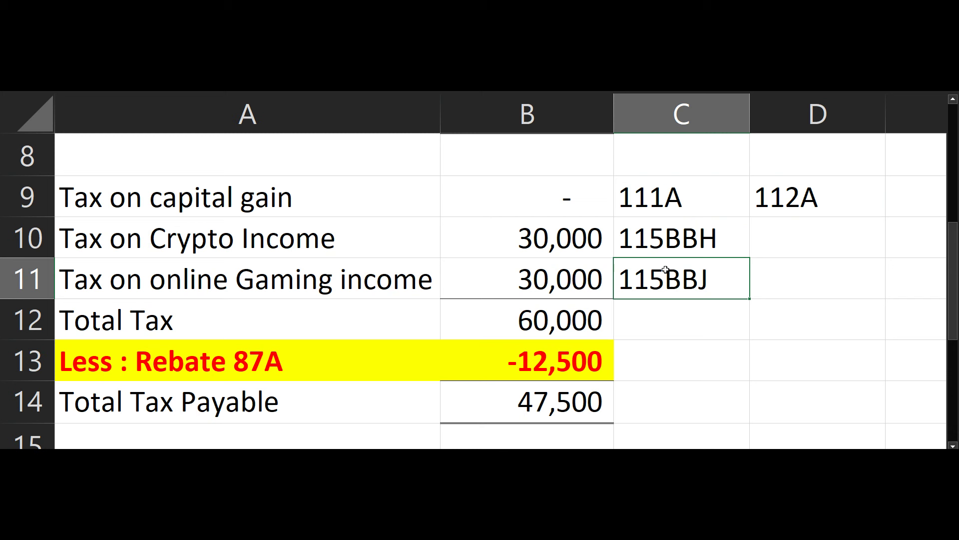
# Enter 115BAC in cell D12 and label it New Tax in cell E12.
pyautogui.press('Down')
pyautogui.press('Right')
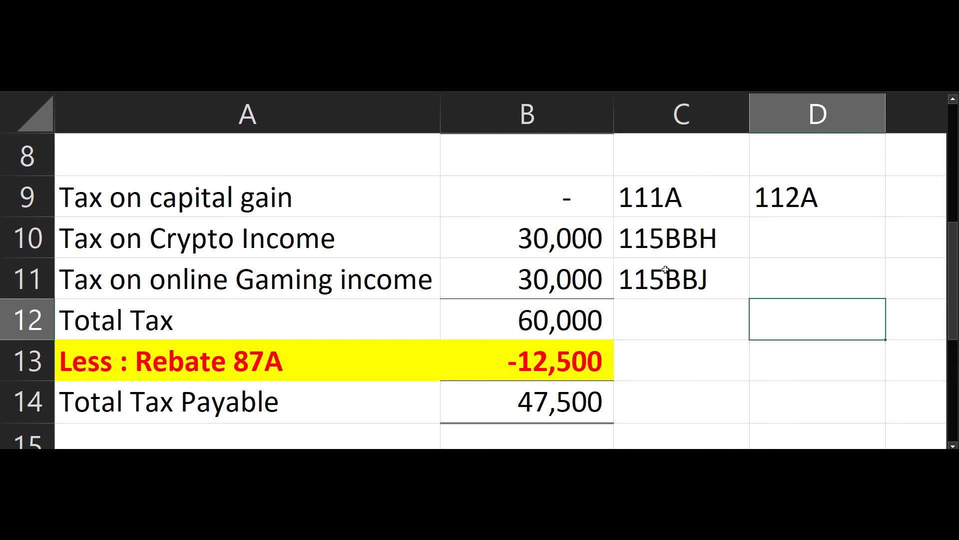
pyautogui.write('115BAC')
pyautogui.press('Return')
pyautogui.press('Up')
pyautogui.press('Right')
pyautogui.write('Ne')
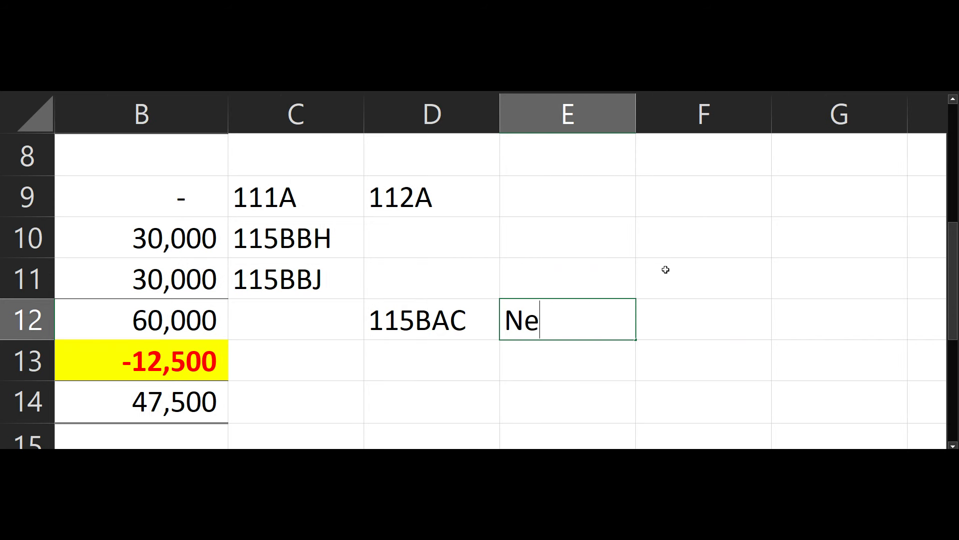
pyautogui.write('w Tax')
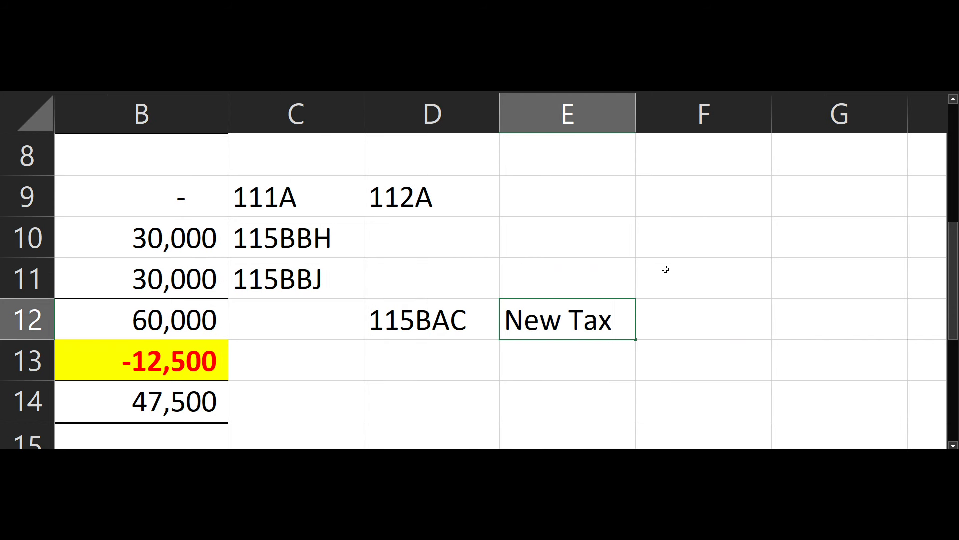
pyautogui.press('Return')
# Enter Rebate 87A in cell D13 and Yes in cell E13.
pyautogui.press('Left')
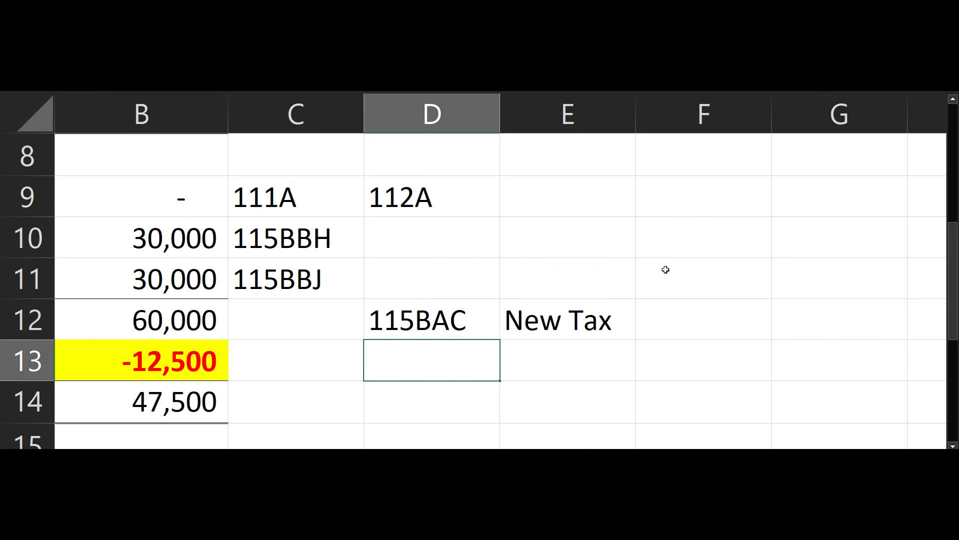
pyautogui.write('Rebate 87A')
pyautogui.press('Return')
pyautogui.press('Up')
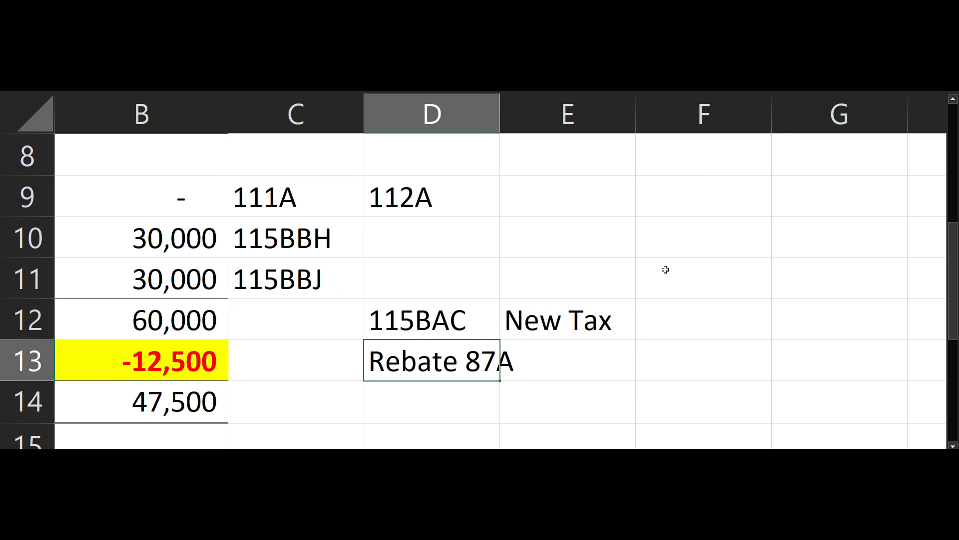
pyautogui.press('Right')
pyautogui.write('Yes')
pyautogui.press('Return')
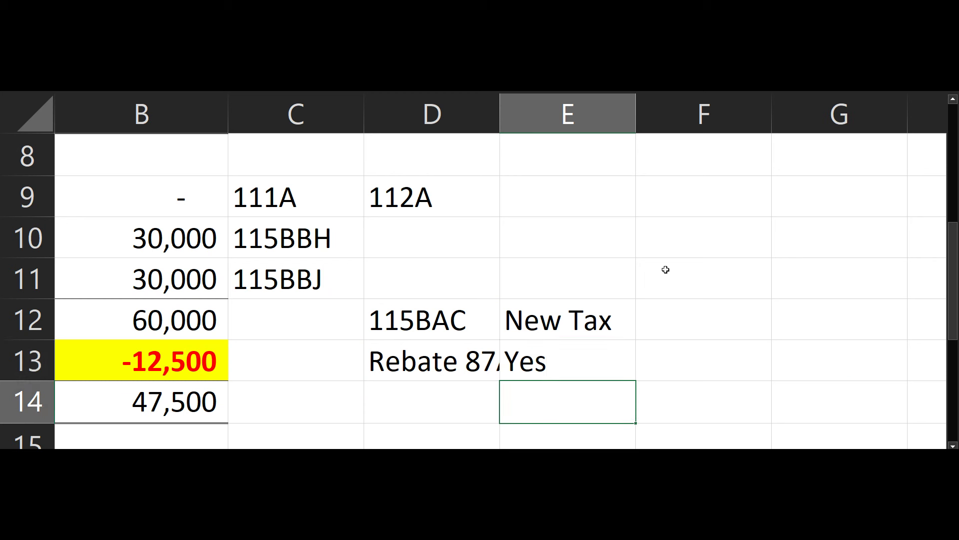
# Compare the 115BAC new-regime note with the special-rate section references beside the tax rows.
pyautogui.press('Left')
pyautogui.press('Up')
pyautogui.press('Up')
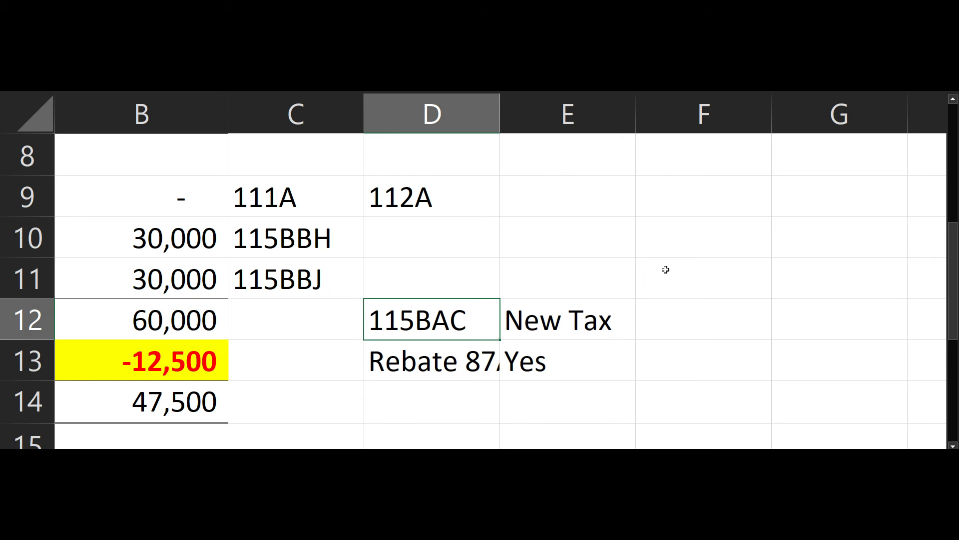
pyautogui.press('Left')
pyautogui.press('Up')
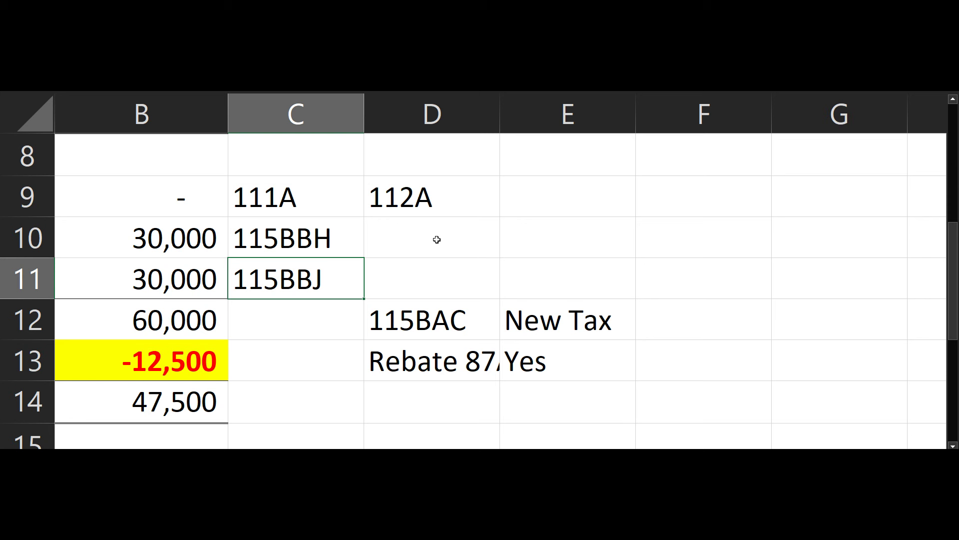
pyautogui.press('Right')
pyautogui.press('Down')
pyautogui.press('Down')
pyautogui.press('Down')
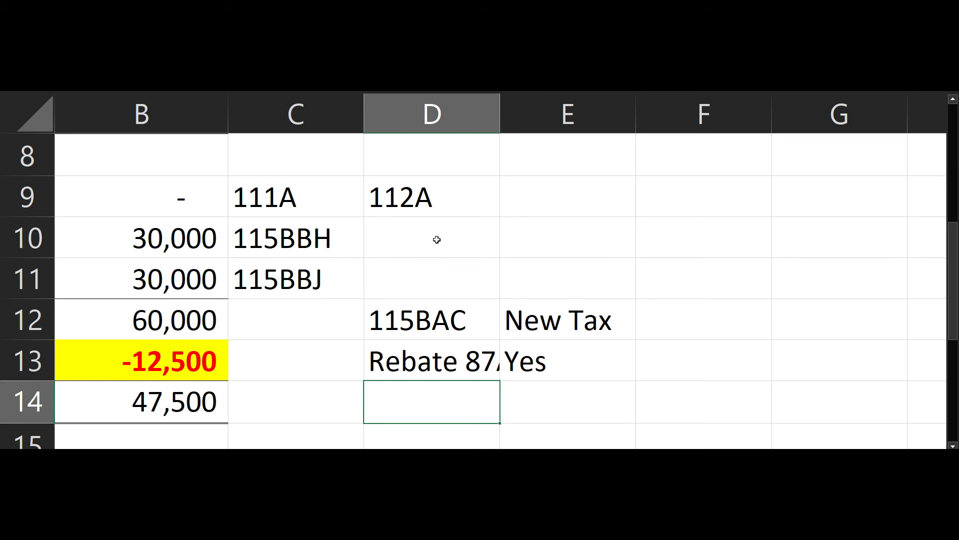
# Enter 5,00,000 in cell C7, beside the total income amount.
pyautogui.press('Left')
pyautogui.press('Up')
pyautogui.press('Up')
pyautogui.press('Up')
pyautogui.press('Up')
pyautogui.press('Up')
pyautogui.press('Up')
pyautogui.press('Up')
pyautogui.press('Up')
pyautogui.press('Down')
pyautogui.write('5,00')
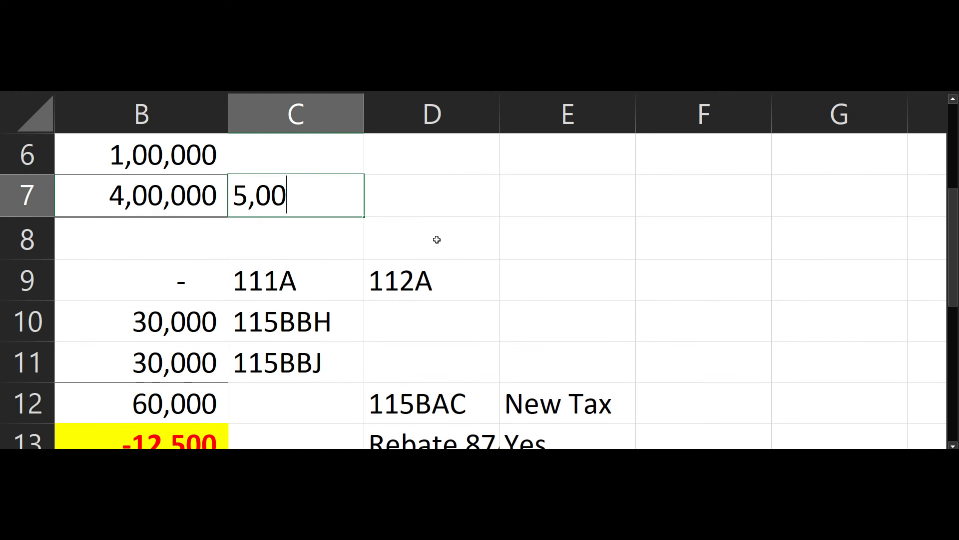
pyautogui.write(',000')
pyautogui.press('Return')
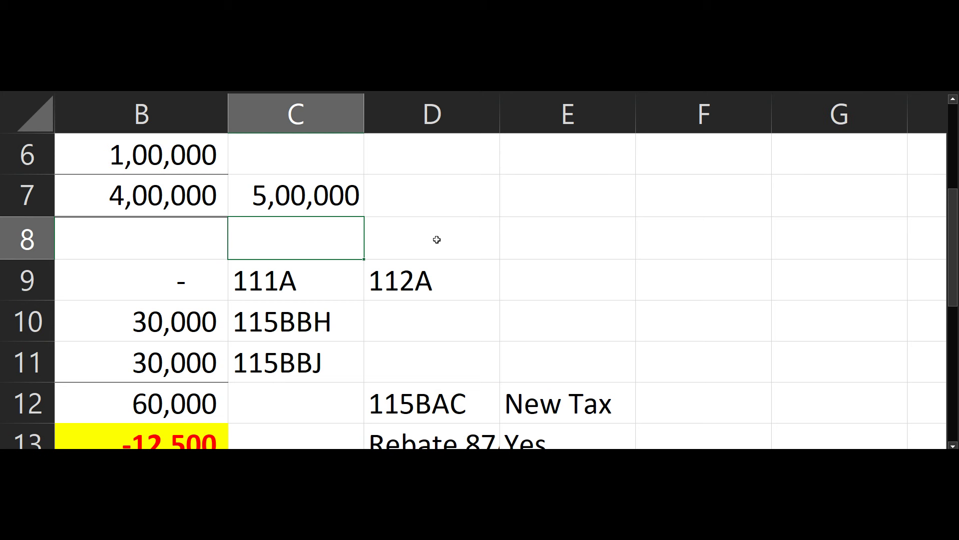
# Review the 115BAC and Rebate 87A notes beside the tax computation, and dismiss the battery saver notification.
pyautogui.press('Down')
pyautogui.press('Down')
pyautogui.press('Down')
pyautogui.press('Down')
pyautogui.press('Right')
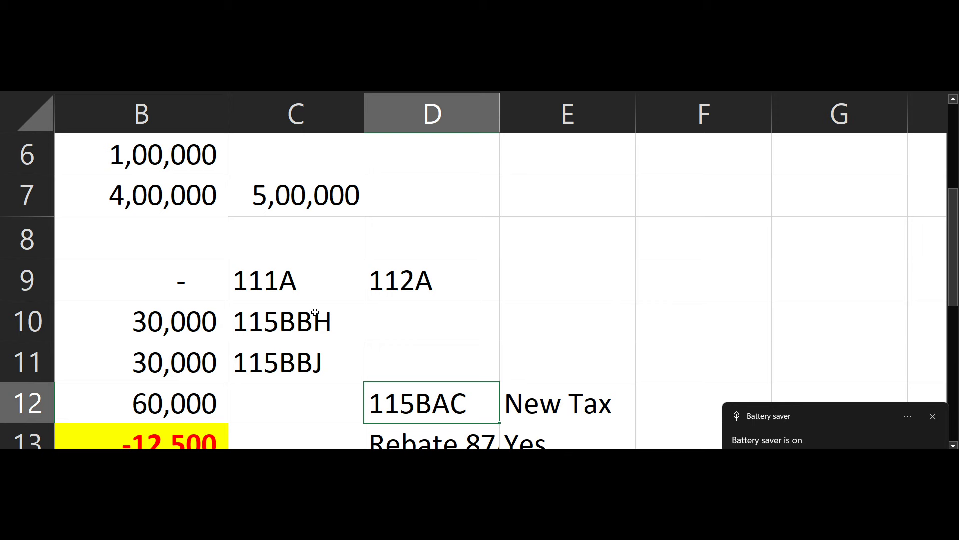
pyautogui.scroll(-2, 311, 350)
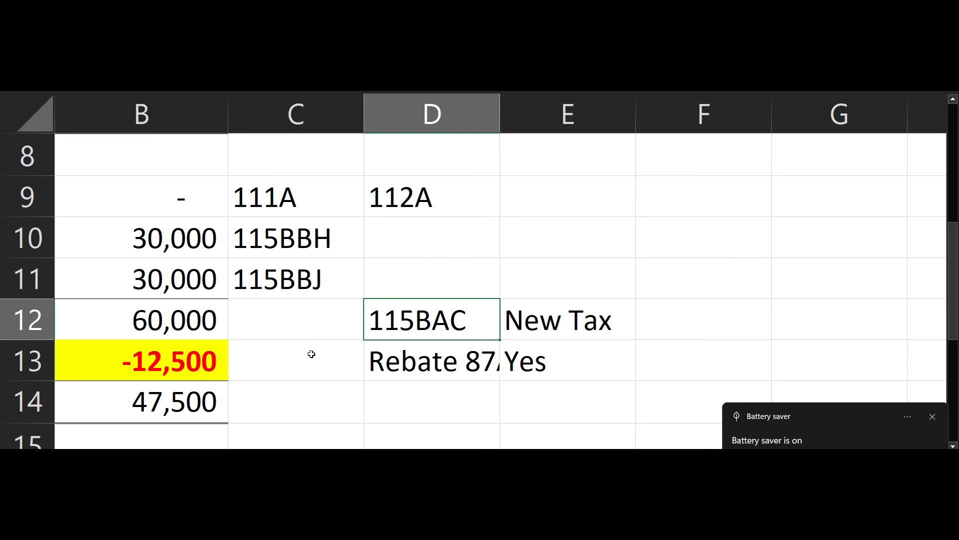
pyautogui.moveTo(312, 353); pyautogui.dragTo(844, 328)
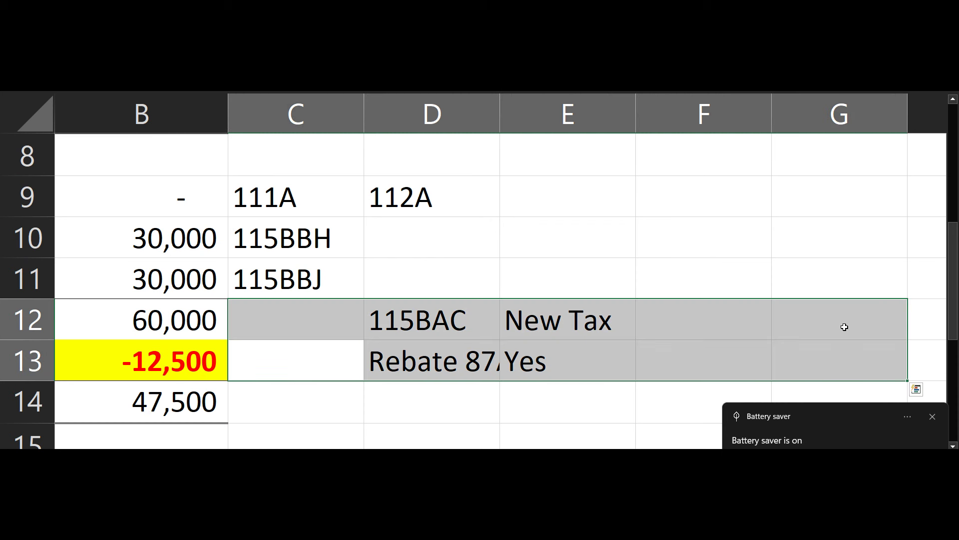
pyautogui.click(844, 328)
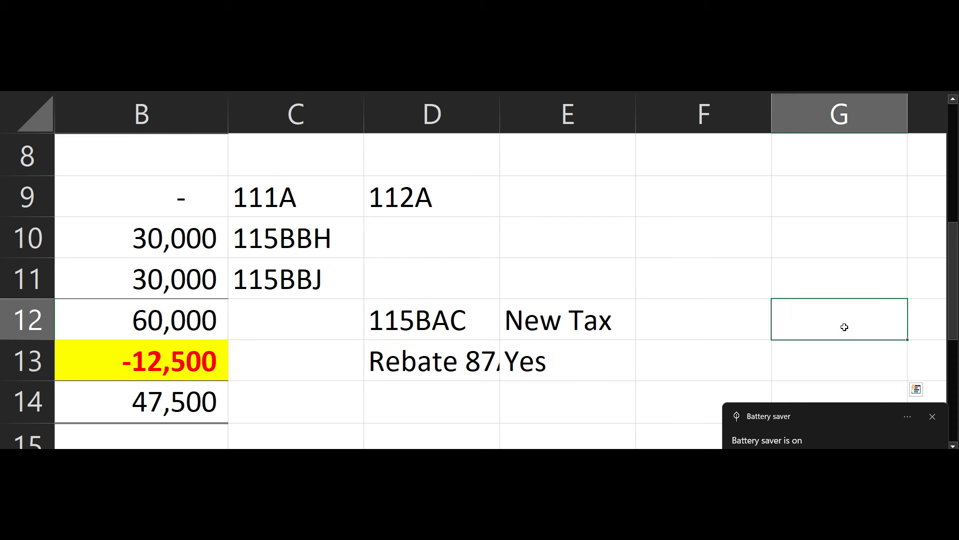
pyautogui.click(933, 418)
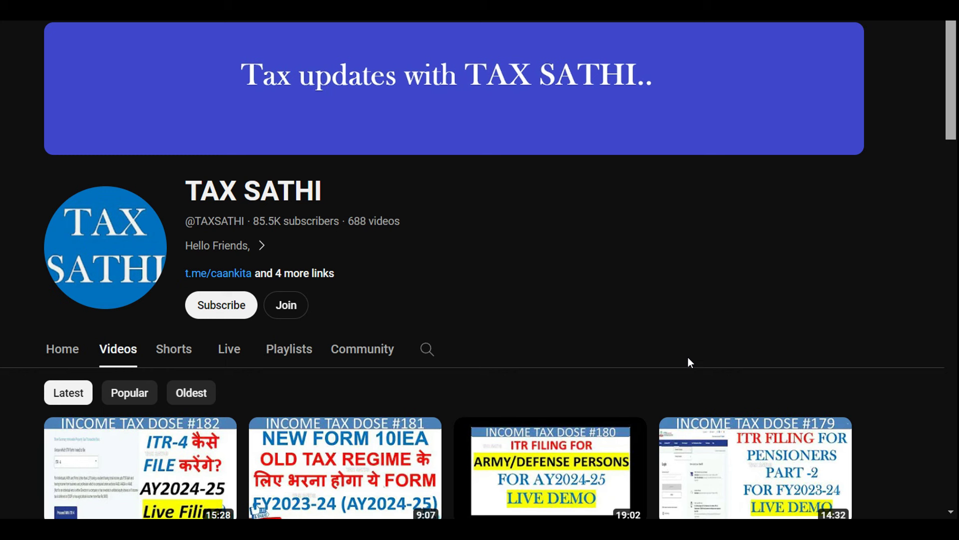
# Switch to YouTube and subscribe to the TAX SATHI channel.
pyautogui.click(225, 306)
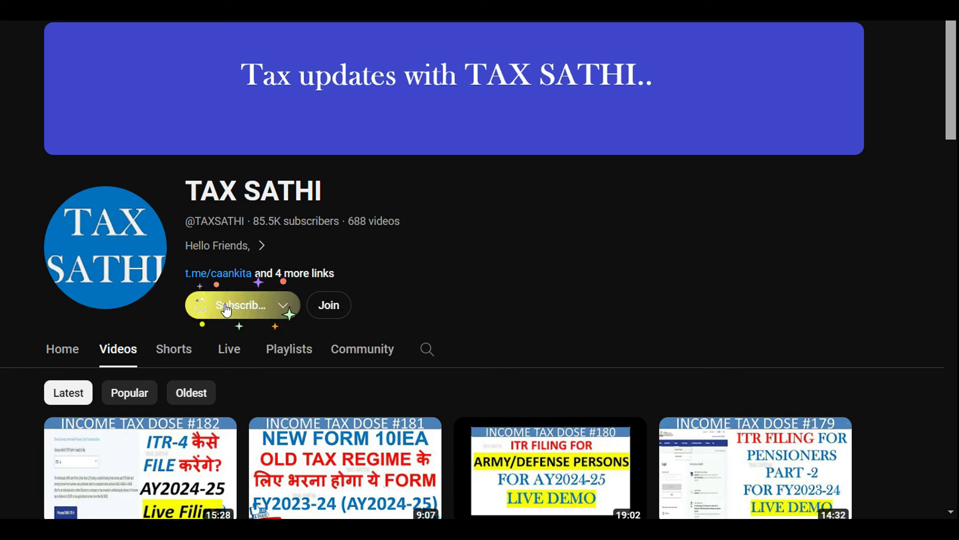